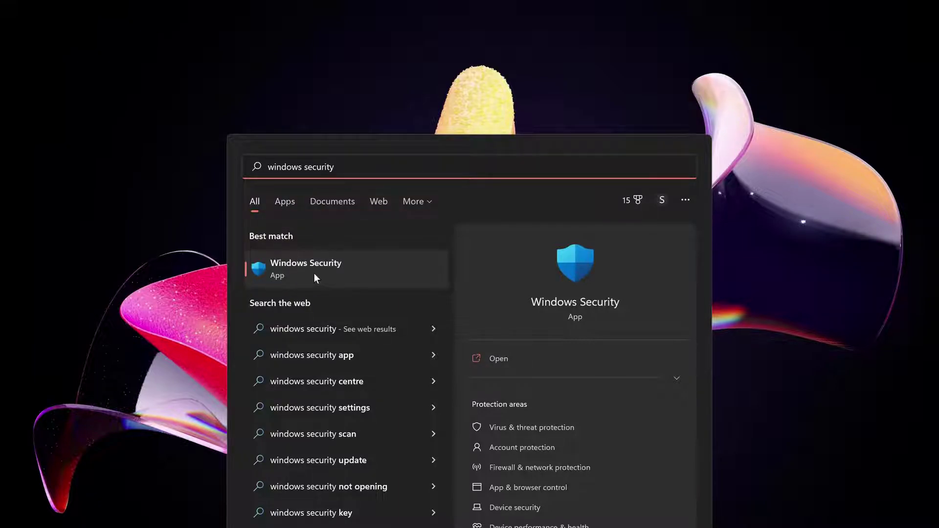
Start a Quick scan from Windows Security's Virus & threat protection page.
{"action": "left_click", "coordinate": [346, 271]}
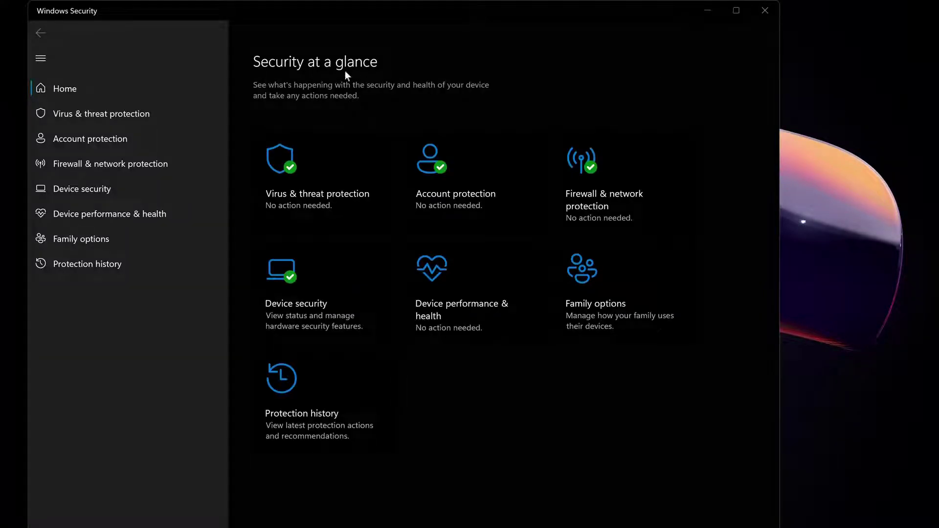
{"action": "left_click", "coordinate": [344, 206]}
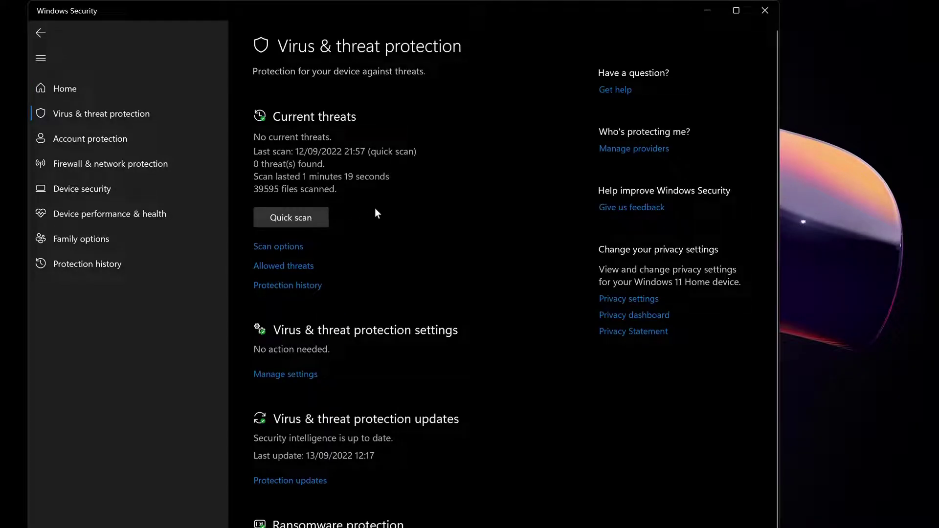
{"action": "left_click", "coordinate": [308, 220]}
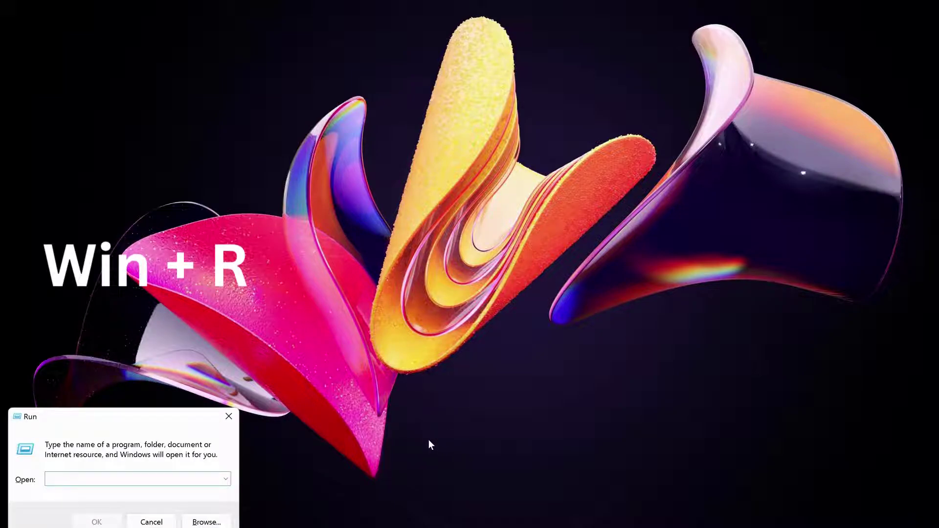
Tick error reports, DirectX Shader Cache, Delivery Optimisation, Recycle Bin and Temporary files in Disk Cleanup.
{"action": "left_click_drag", "start_coordinate": [149, 418], "coordinate": [485, 268]}
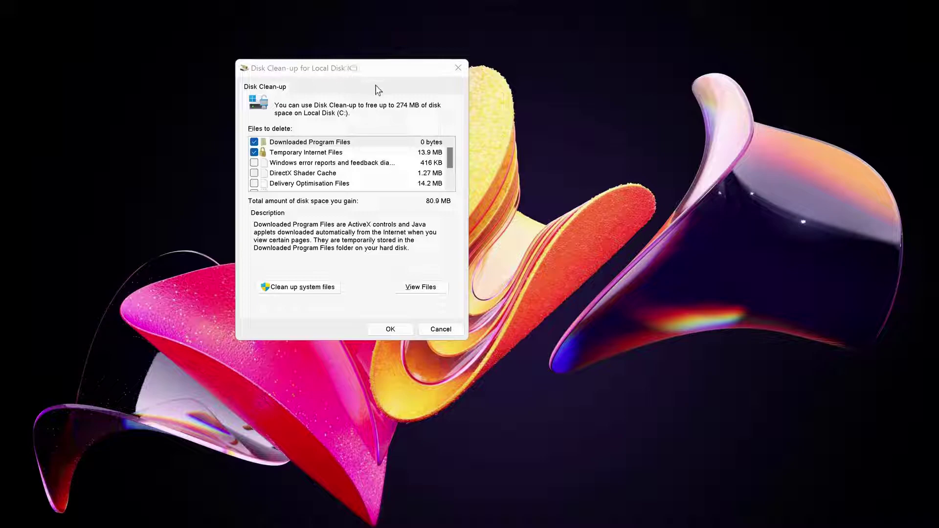
{"action": "left_click", "coordinate": [254, 163]}
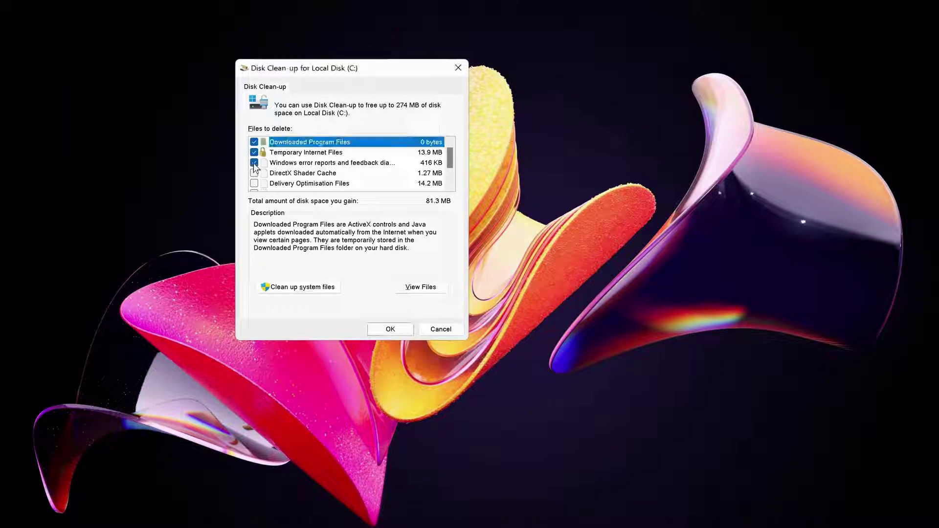
{"action": "left_click", "coordinate": [254, 173]}
{"action": "left_click", "coordinate": [254, 183]}
{"action": "left_click", "coordinate": [451, 181]}
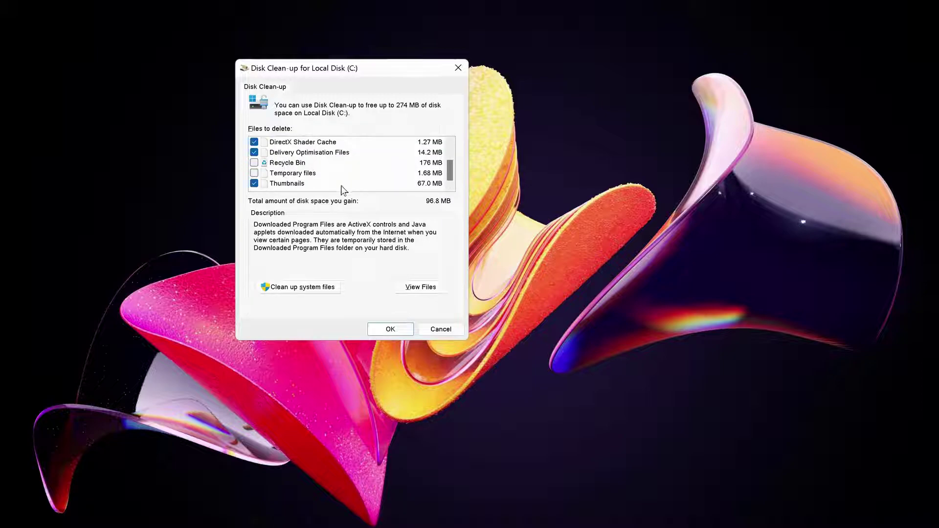
{"action": "left_click", "coordinate": [254, 163]}
{"action": "left_click", "coordinate": [254, 173]}
Permanently delete the checked 274 MB of files from Local Disk (C:).
{"action": "left_click", "coordinate": [386, 330]}
{"action": "left_click", "coordinate": [586, 311]}
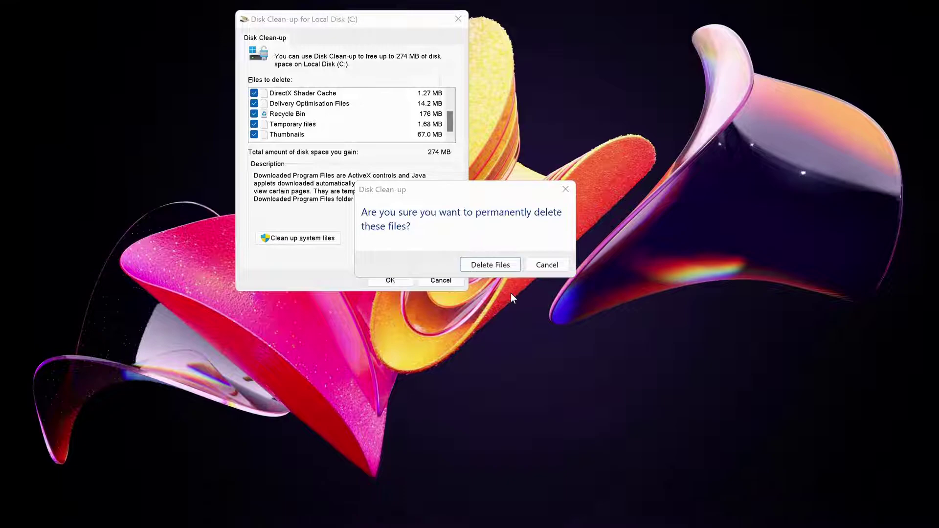
{"action": "left_click", "coordinate": [384, 186]}
{"action": "left_click", "coordinate": [497, 265]}
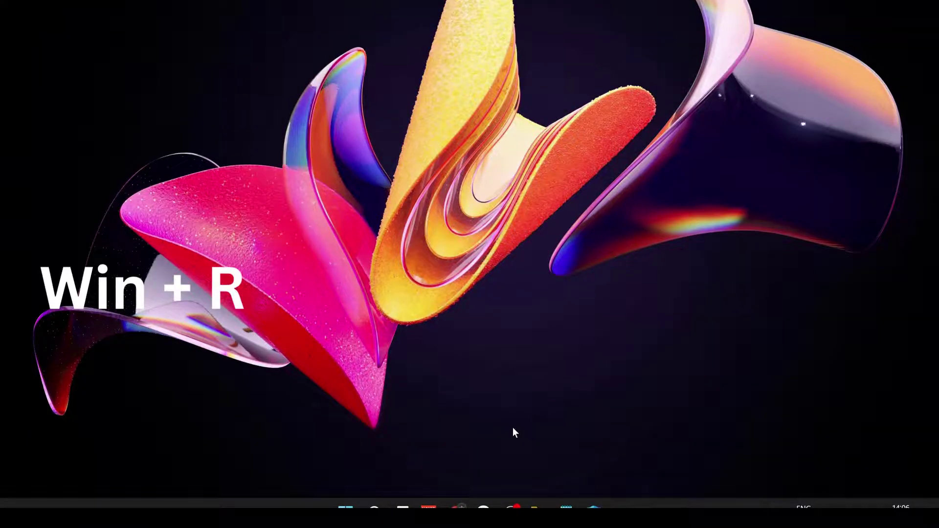
Open the C:\Windows\Temp folder through Run and grant permanent access to it.
{"action": "key", "text": "super+r"}
{"action": "left_click_drag", "start_coordinate": [195, 374], "coordinate": [601, 254]}
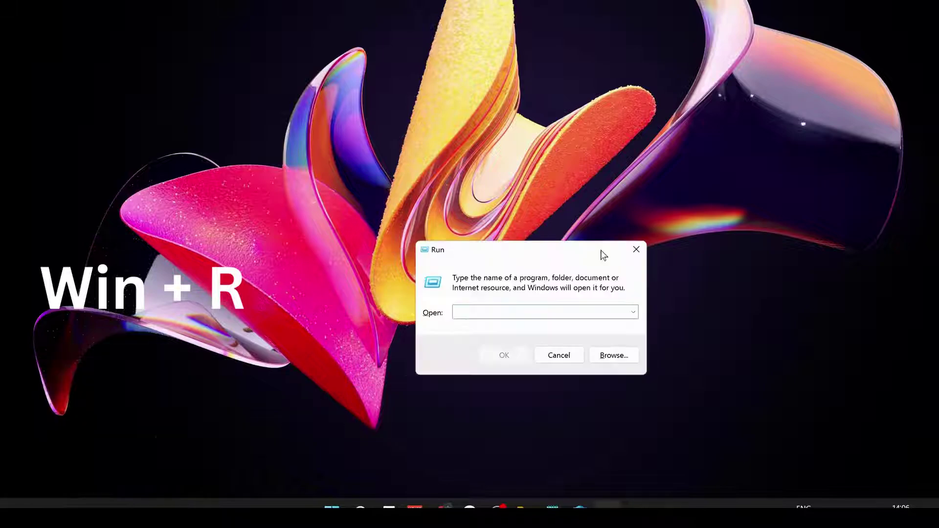
{"action": "type", "text": "temp"}
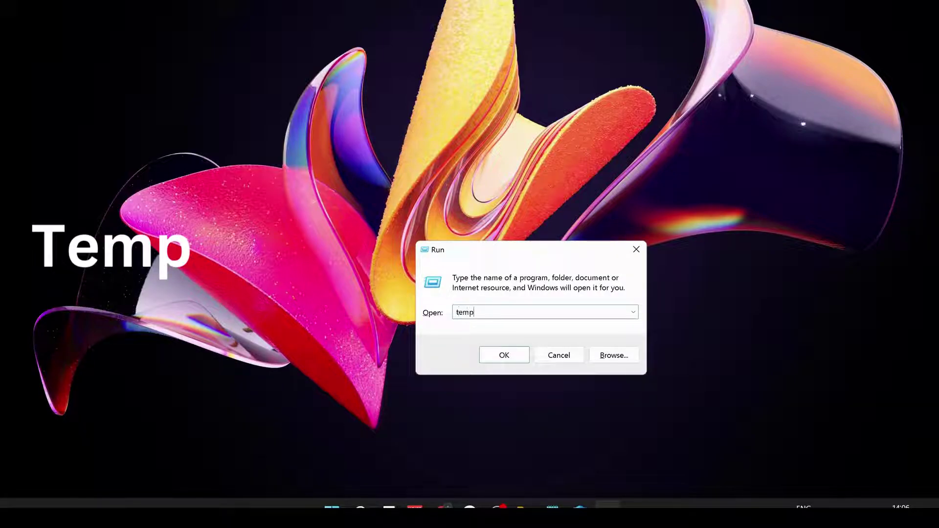
{"action": "left_click", "coordinate": [499, 356]}
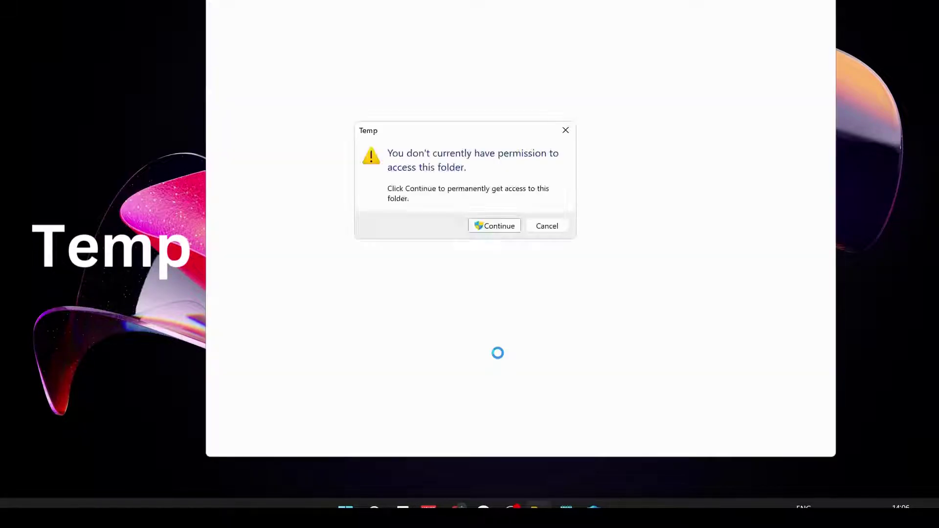
{"action": "left_click", "coordinate": [494, 226]}
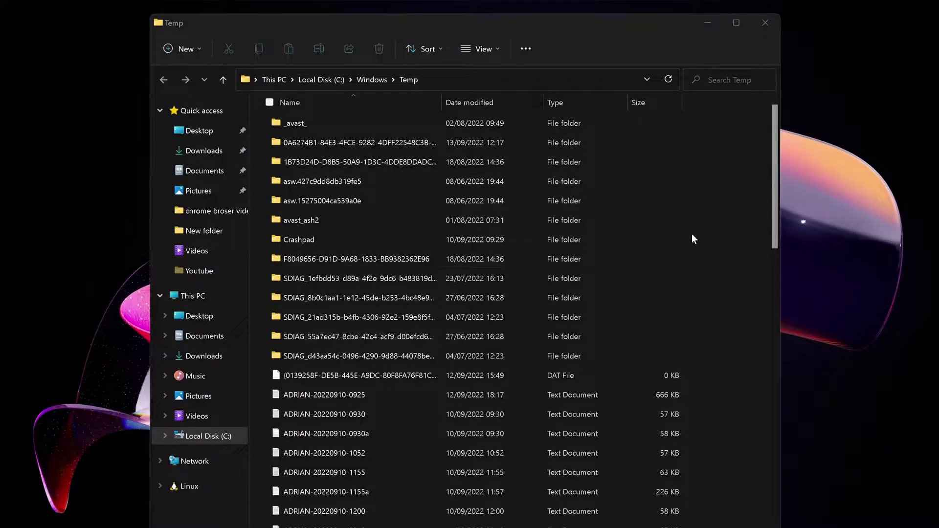
Delete all Temp items with admin approval, skipping in-use files, then close File Explorer.
{"action": "key", "text": "ctrl+a"}
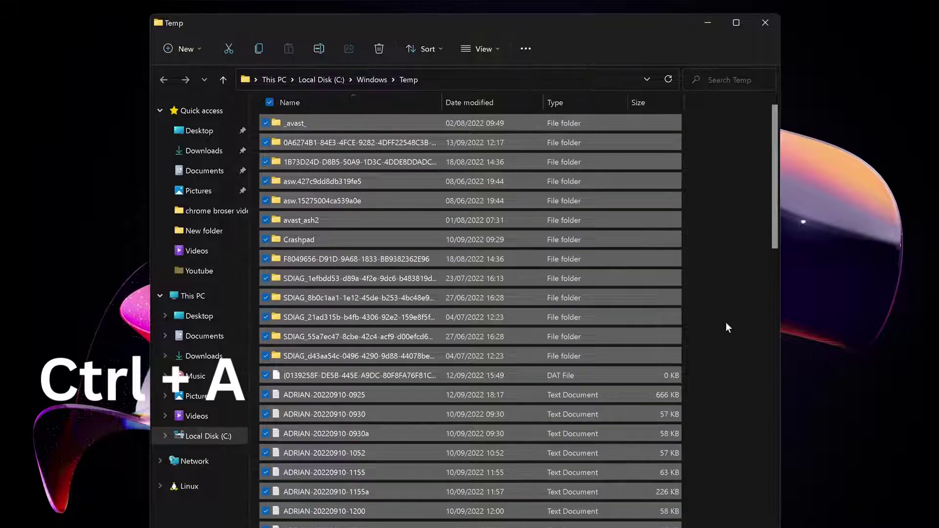
{"action": "left_click", "coordinate": [379, 49]}
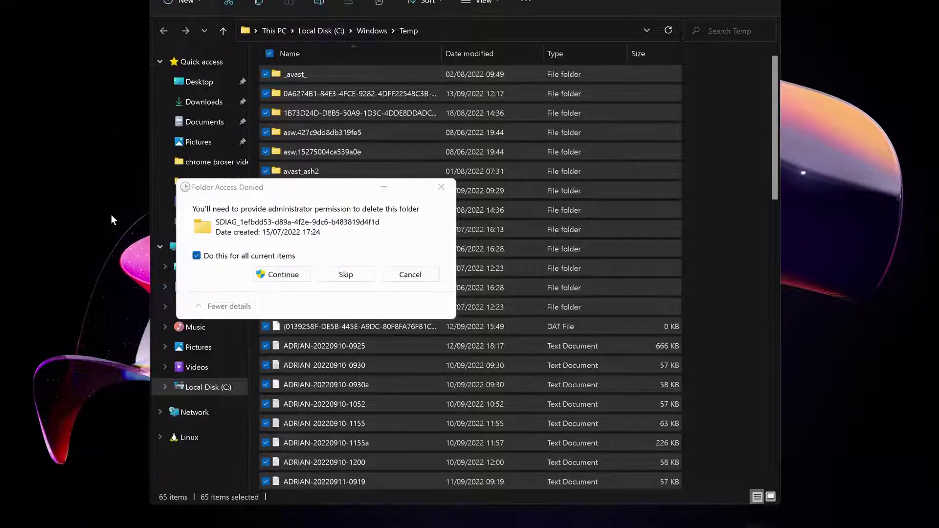
{"action": "left_click", "coordinate": [283, 269]}
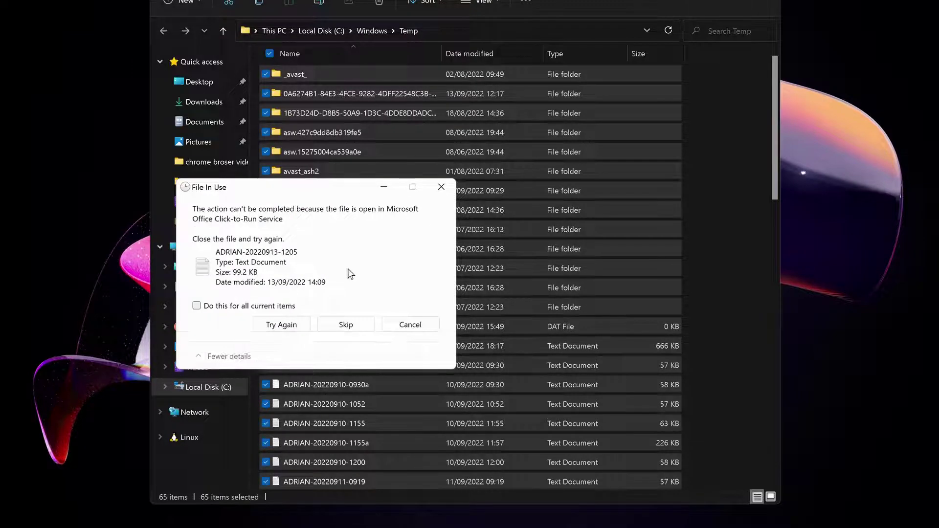
{"action": "left_click", "coordinate": [241, 308]}
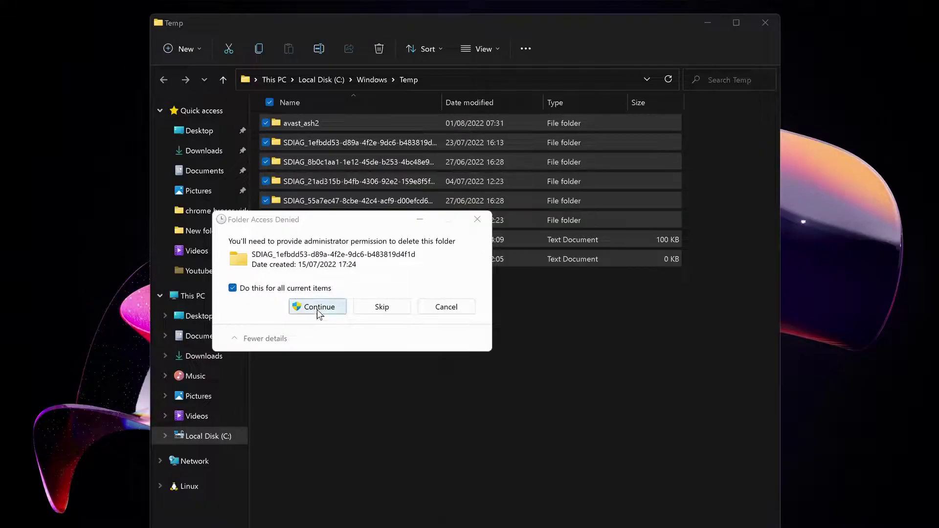
{"action": "left_click", "coordinate": [321, 312]}
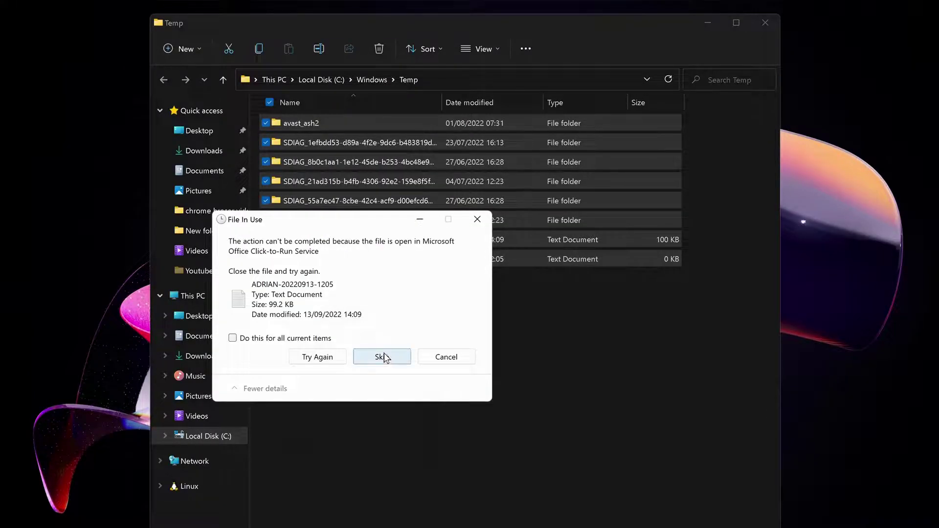
{"action": "left_click", "coordinate": [309, 338]}
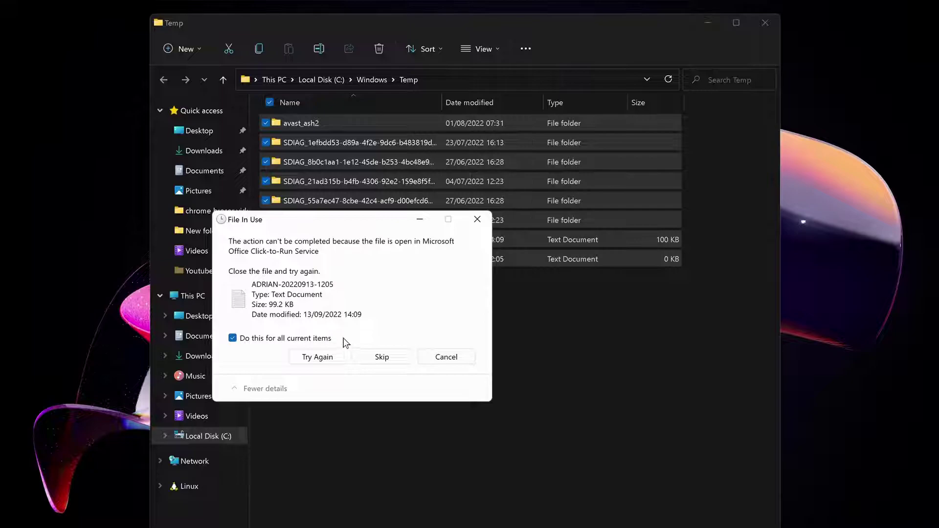
{"action": "left_click", "coordinate": [382, 357]}
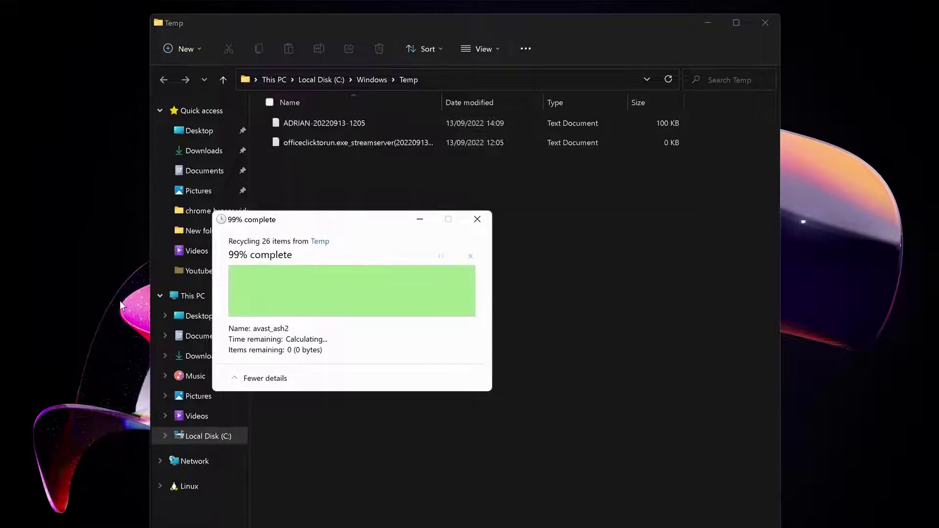
{"action": "key", "text": "ctrl+a"}
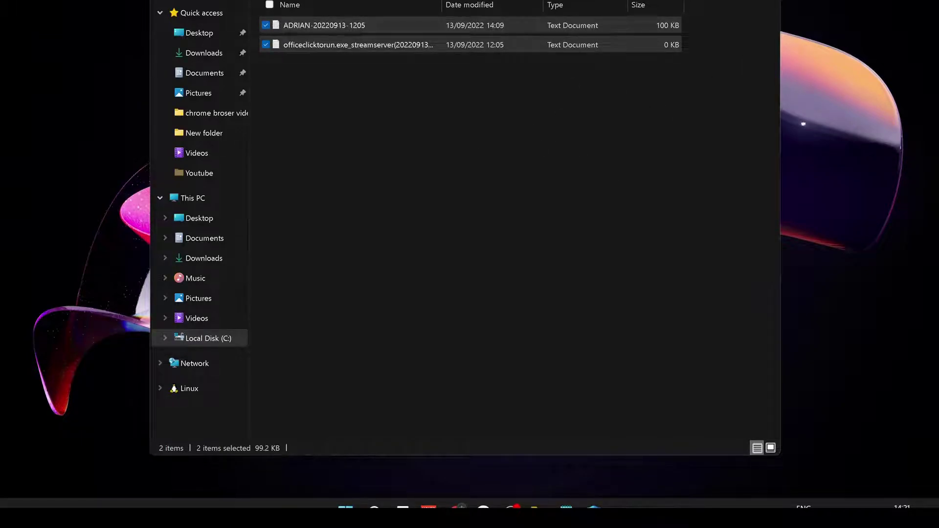
{"action": "key", "text": "alt+F4"}
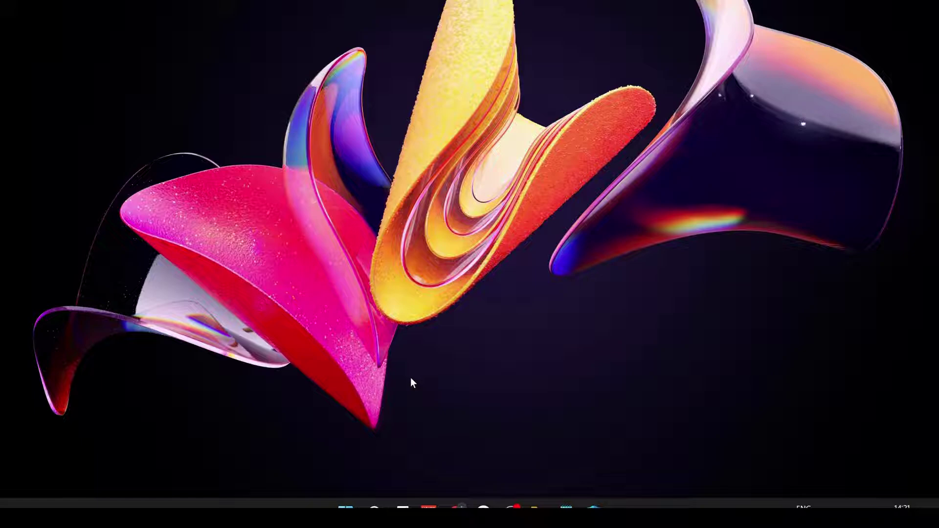
Open the user's %TEMP% folder from the Run dialog.
{"action": "key", "text": "super+r"}
{"action": "left_click_drag", "start_coordinate": [204, 369], "coordinate": [630, 190]}
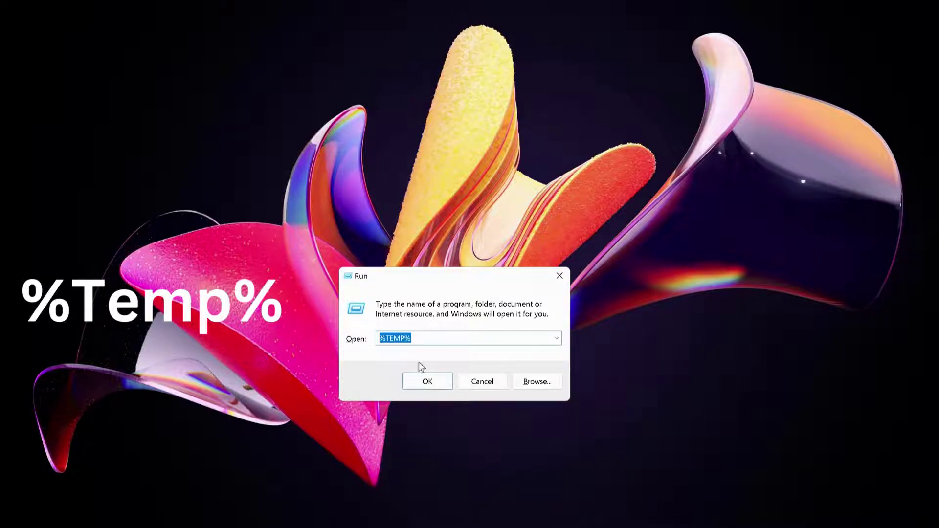
{"action": "left_click", "coordinate": [428, 383]}
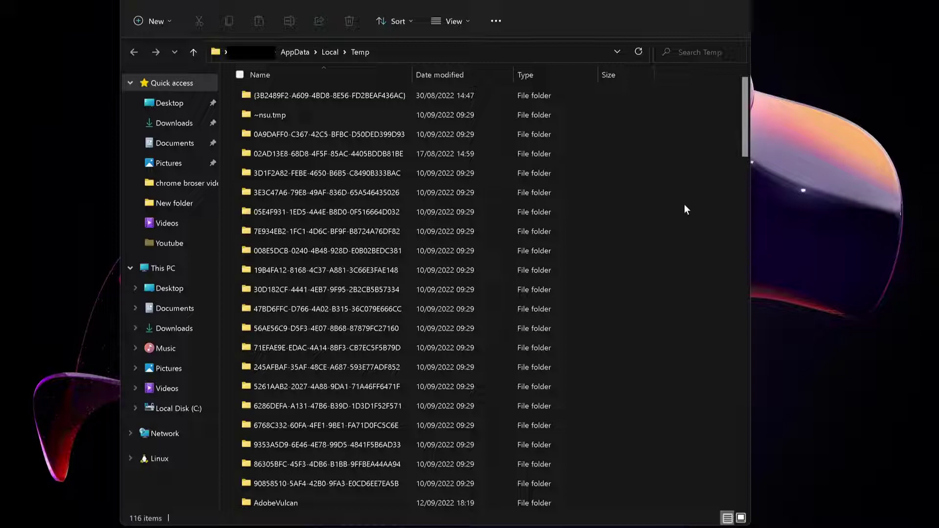
Delete everything in AppData\Local\Temp, skipping in-use items and leaving 13 entries.
{"action": "key", "text": "ctrl+a"}
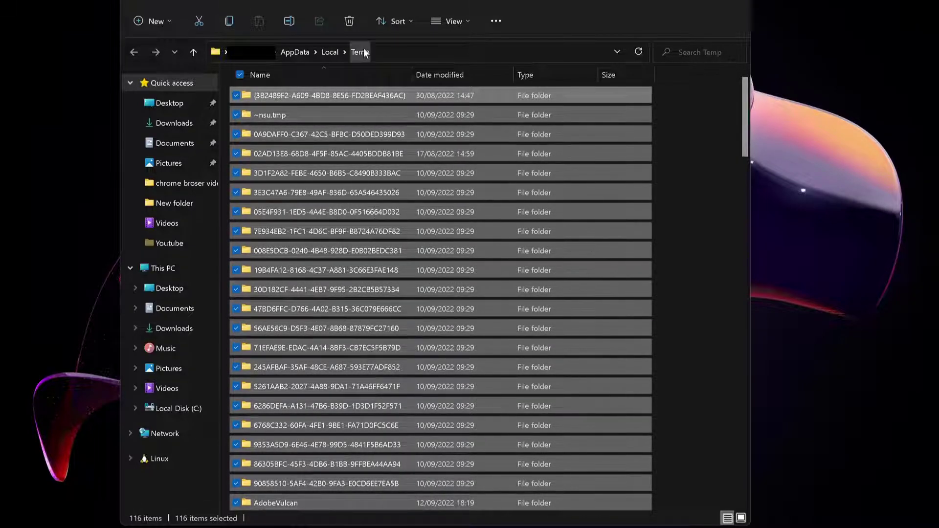
{"action": "left_click", "coordinate": [349, 21]}
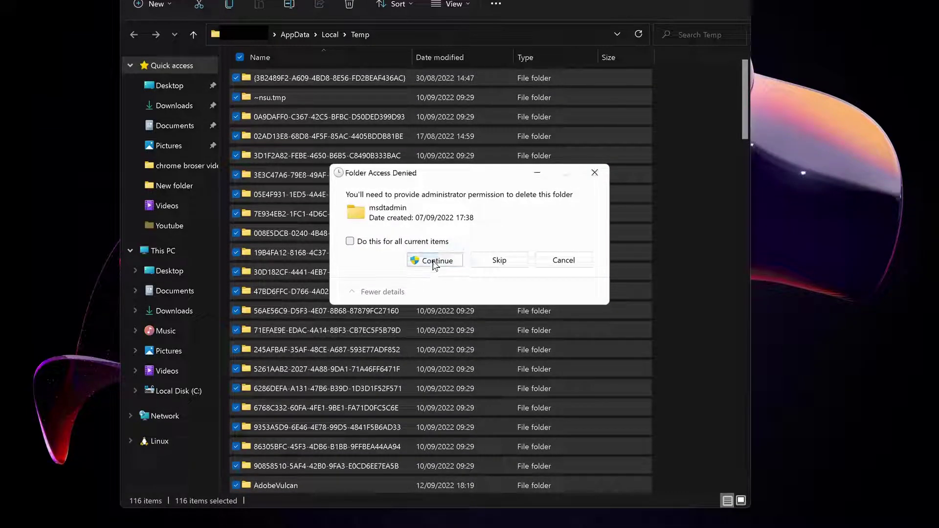
{"action": "left_click", "coordinate": [433, 261]}
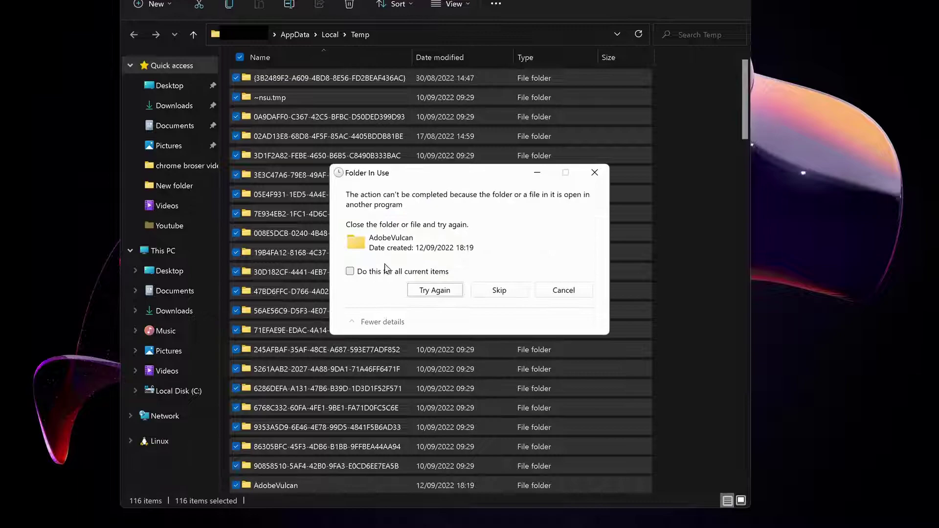
{"action": "left_click", "coordinate": [389, 273]}
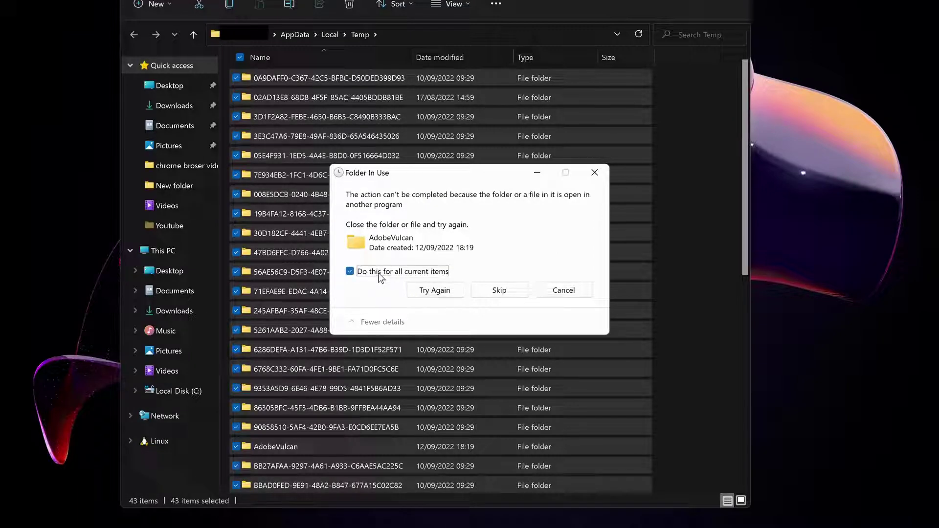
{"action": "left_click", "coordinate": [514, 295]}
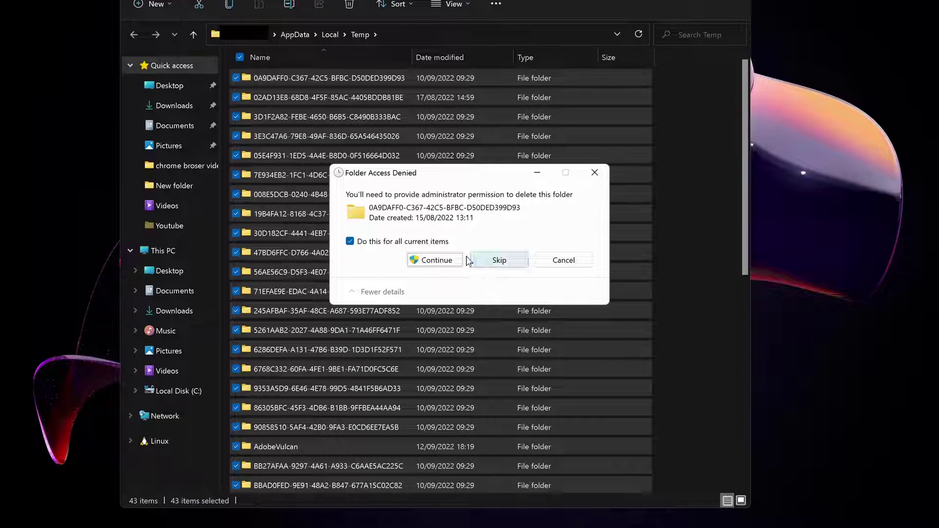
{"action": "left_click", "coordinate": [454, 261]}
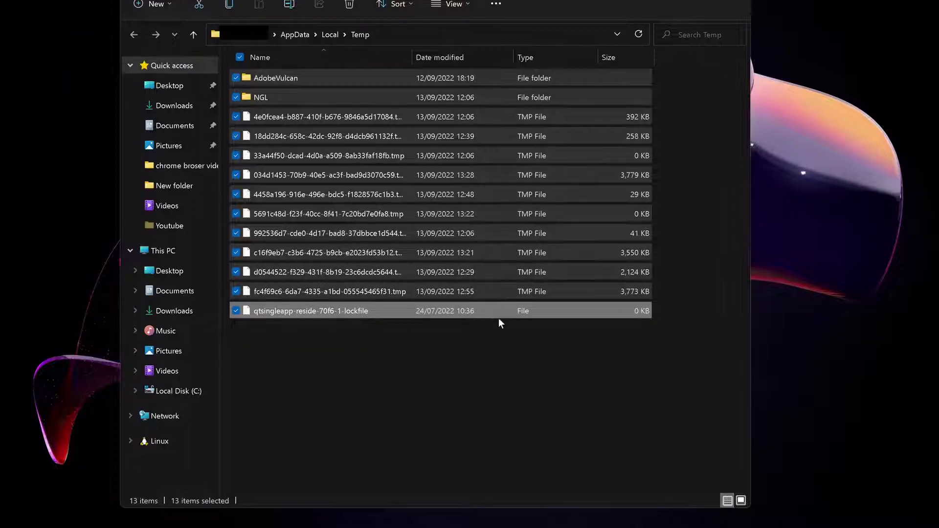
{"action": "left_click", "coordinate": [504, 344]}
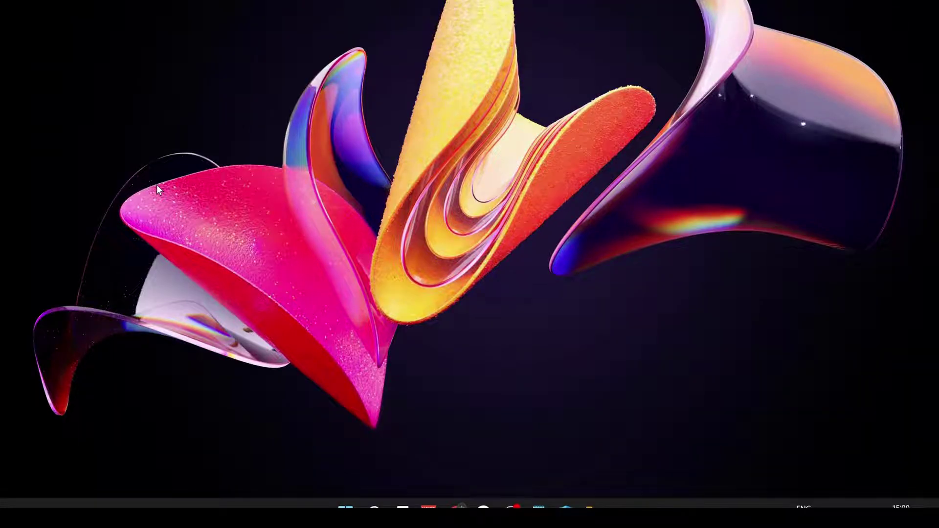
Search Windows for mrt, then enter mrt in the Run dialog's Open box.
{"action": "left_click", "coordinate": [374, 507]}
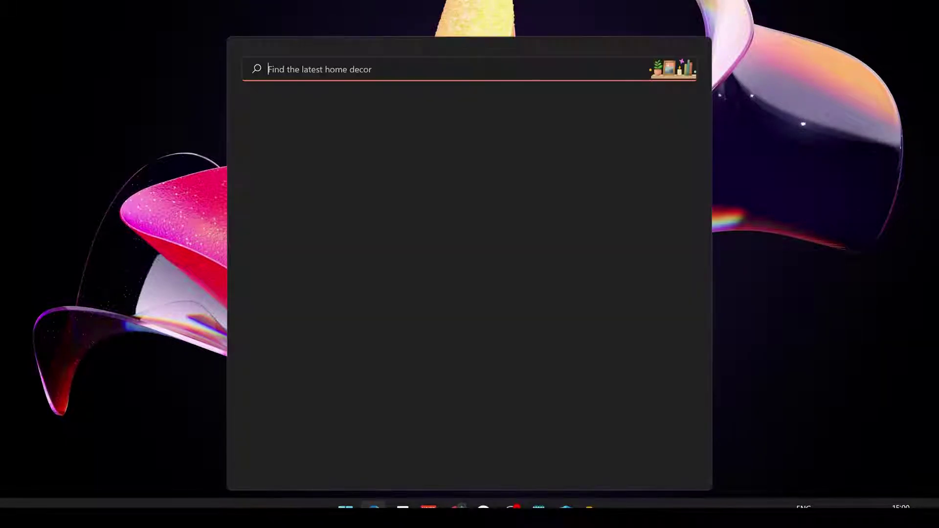
{"action": "type", "text": "mrt"}
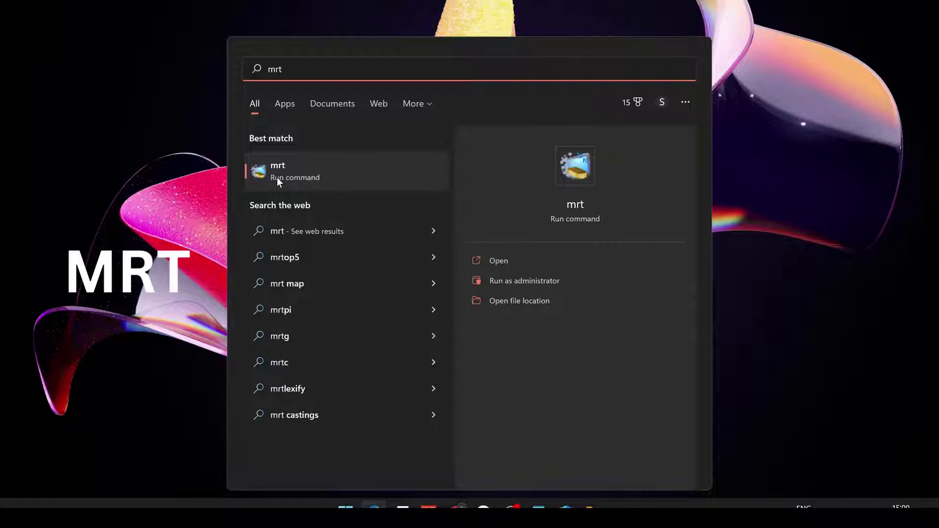
{"action": "key", "text": "Return"}
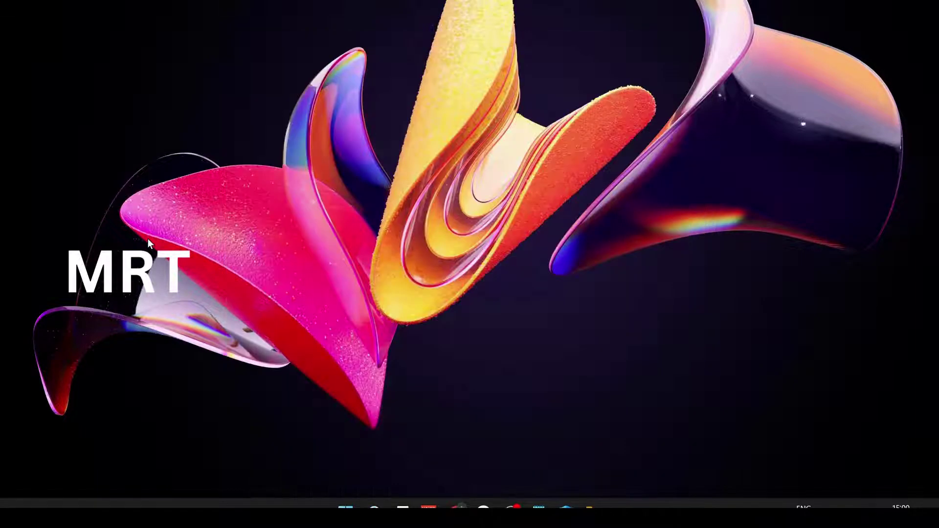
{"action": "key", "text": "super+r"}
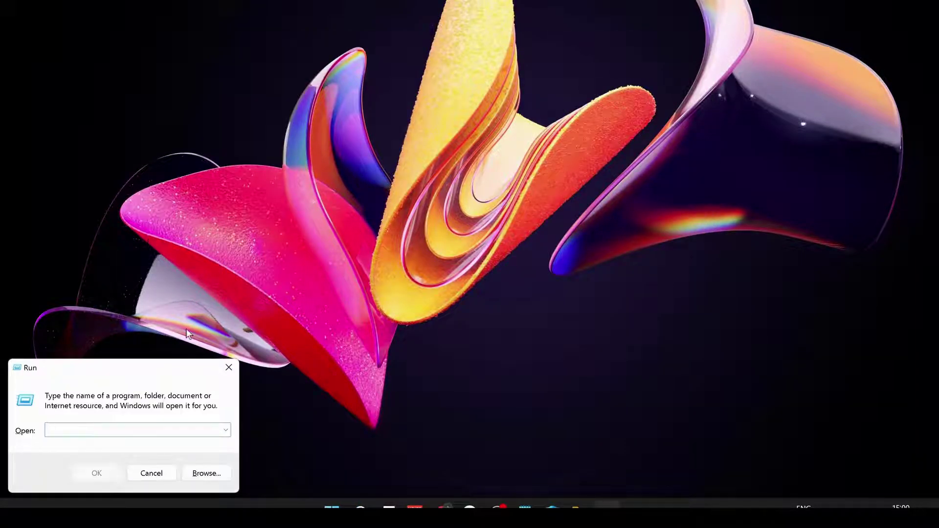
{"action": "left_click_drag", "start_coordinate": [190, 377], "coordinate": [562, 196]}
{"action": "type", "text": "mrt"}
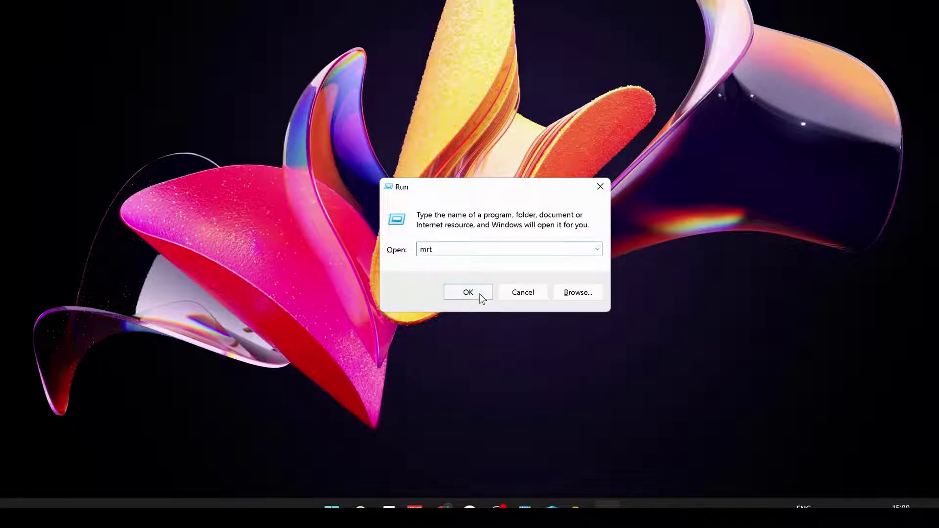
Launch the Malicious Software Removal Tool and start a Quick scan of the computer.
{"action": "left_click", "coordinate": [479, 293]}
{"action": "left_click", "coordinate": [384, 101]}
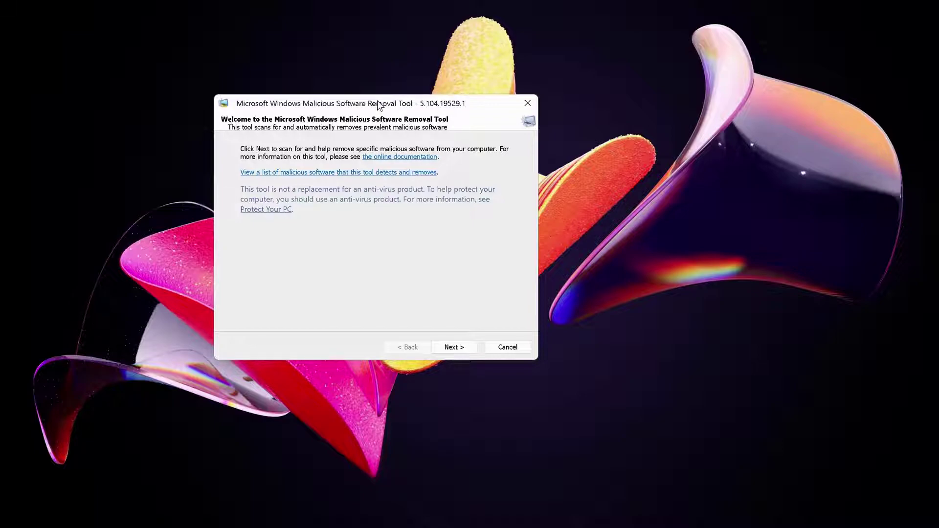
{"action": "left_click", "coordinate": [456, 348]}
{"action": "left_click", "coordinate": [169, 210]}
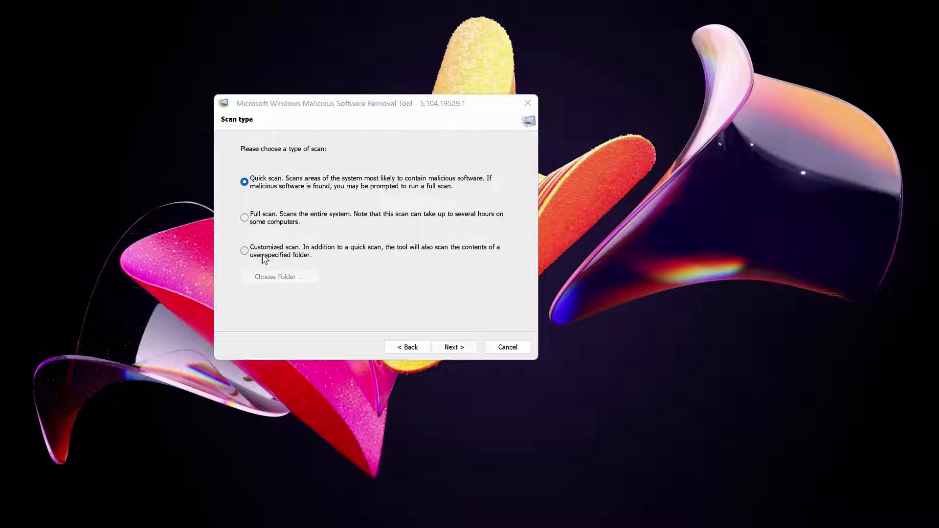
{"action": "left_click", "coordinate": [454, 348]}
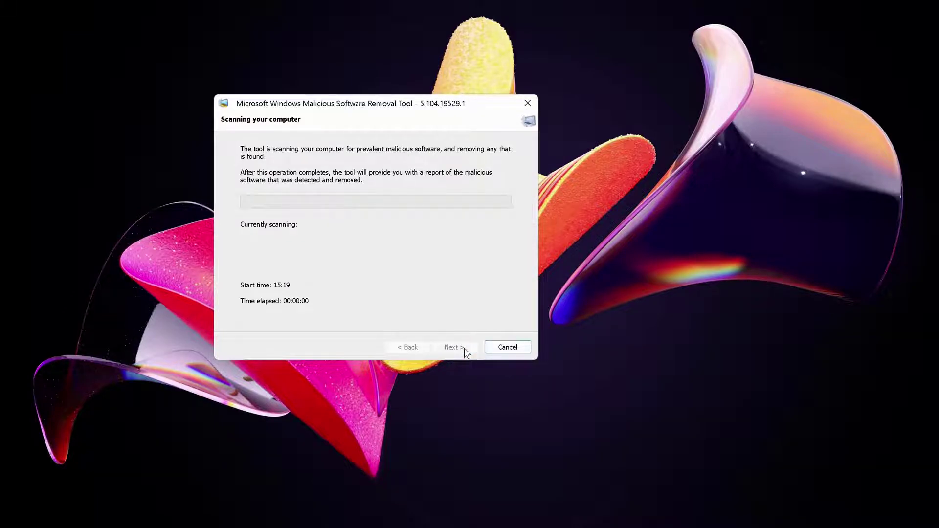